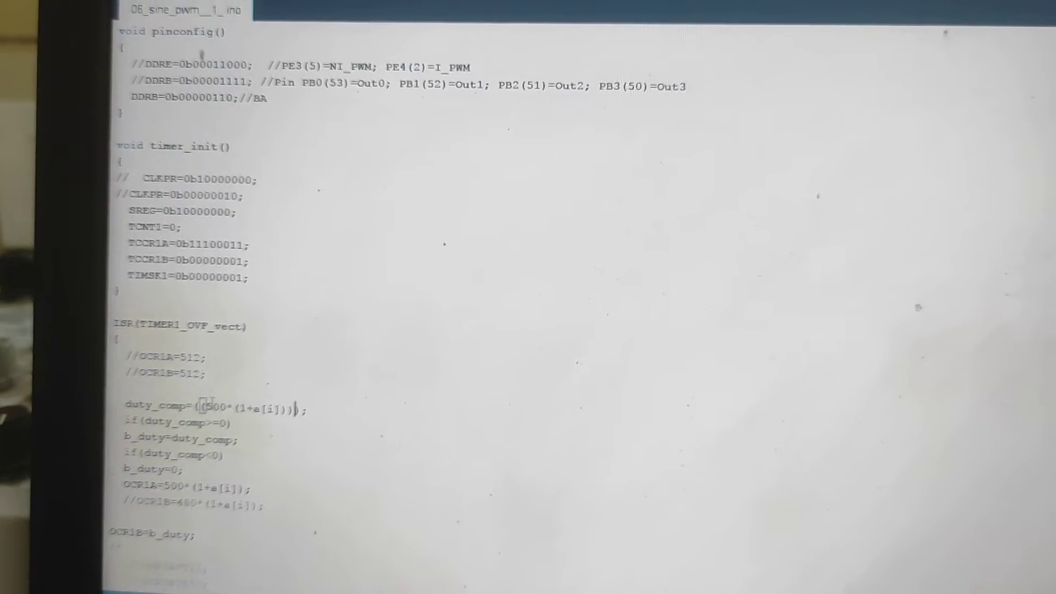
scroll(201, 53, up, 5)
scroll(201, 54, up, 5)
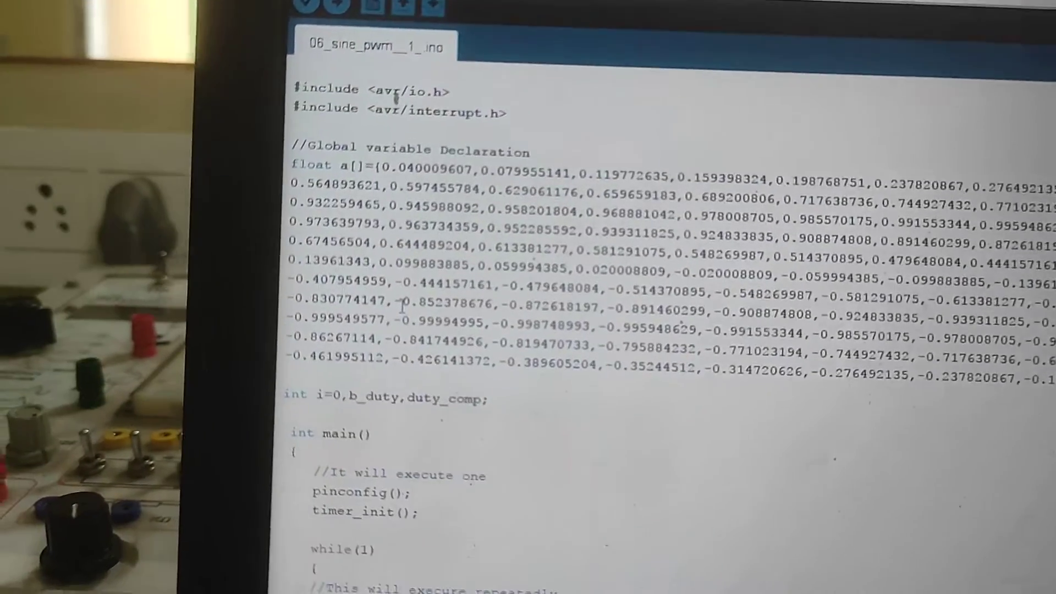
scroll(400, 296, down, 2)
scroll(394, 276, down, 3)
scroll(388, 273, down, 3)
scroll(380, 272, down, 4)
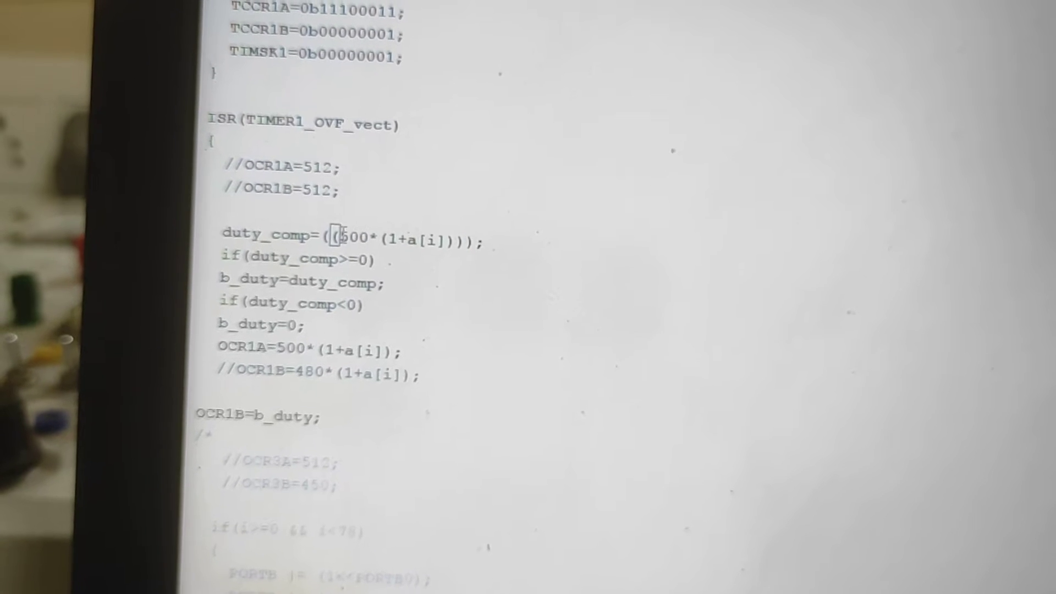
scroll(347, 149, down, 3)
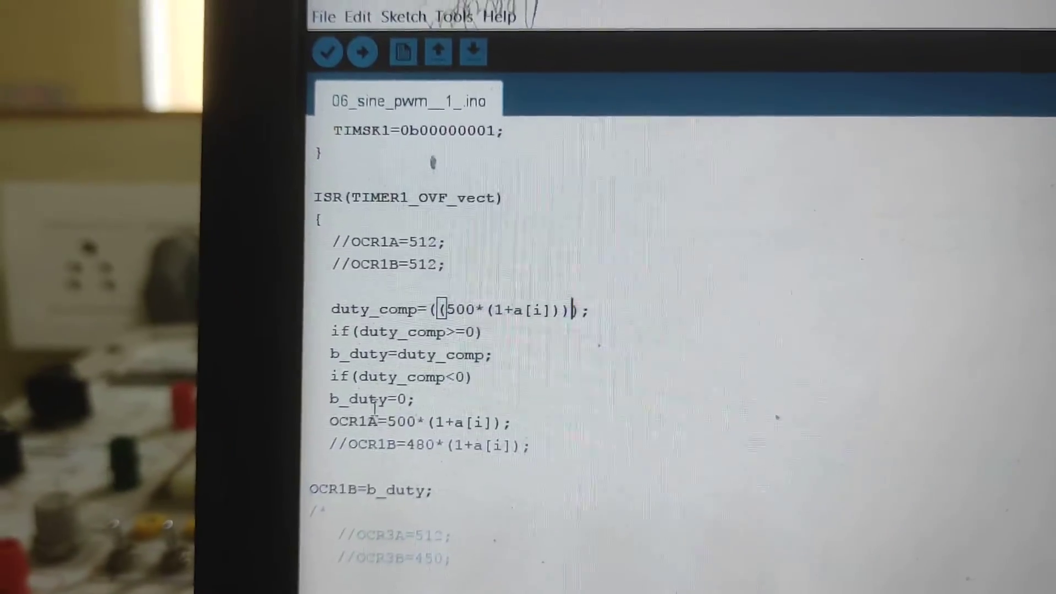
scroll(505, 452, down, 2)
scroll(386, 433, up, 4)
scroll(386, 432, up, 7)
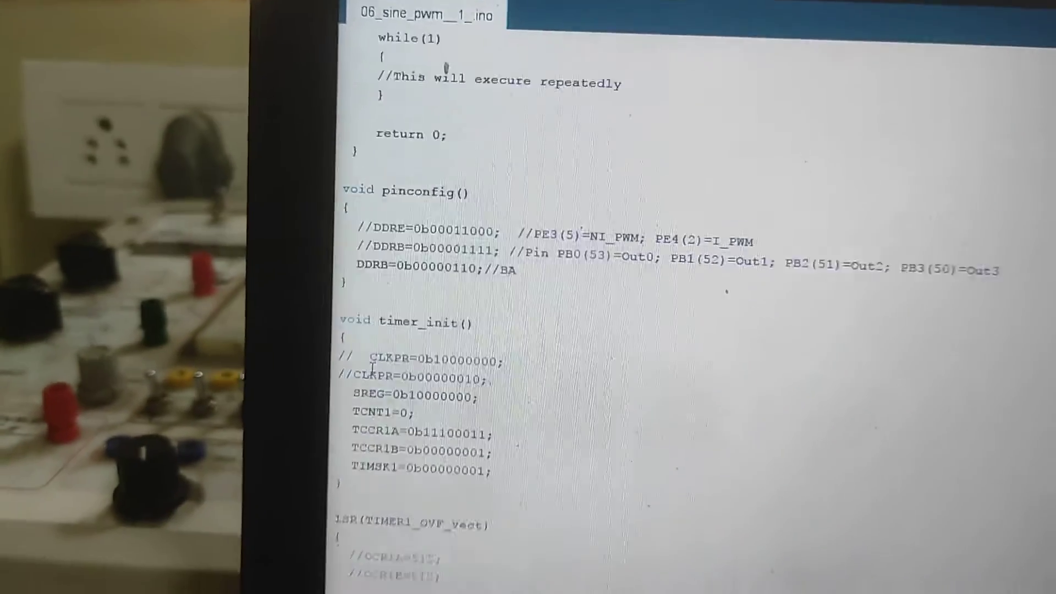
scroll(387, 434, up, 6)
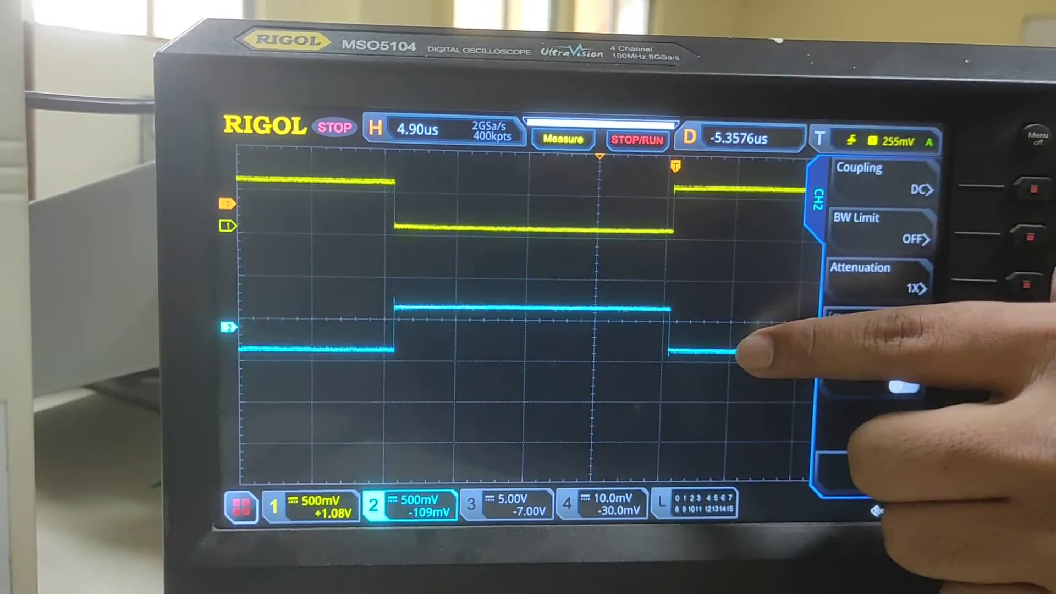
Shift the channel 2 offset from +206 mV to -351 mV, below channel 1's pulses.
drag(747, 355, 746, 366)
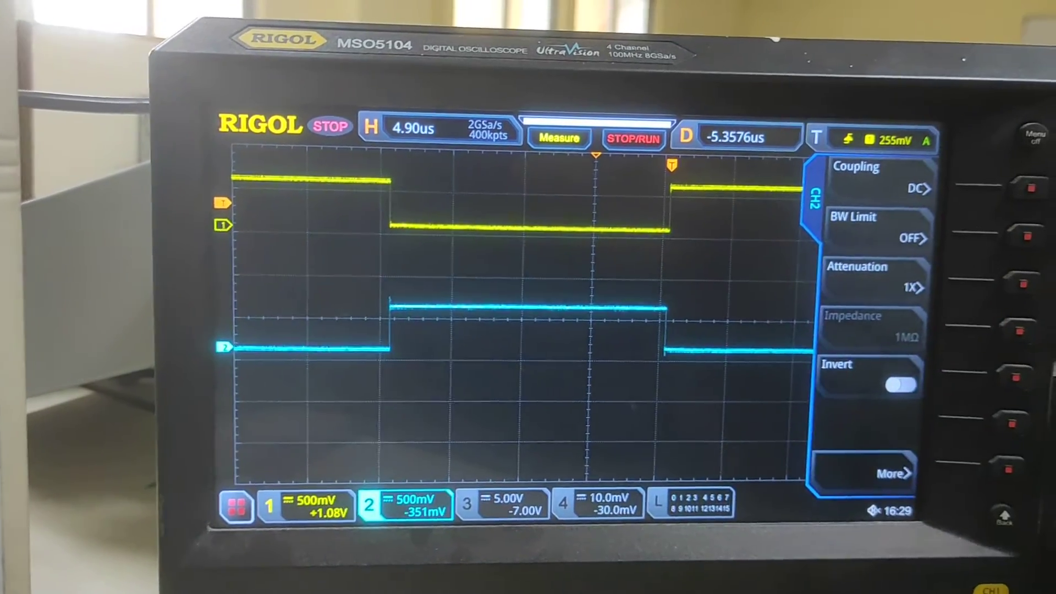